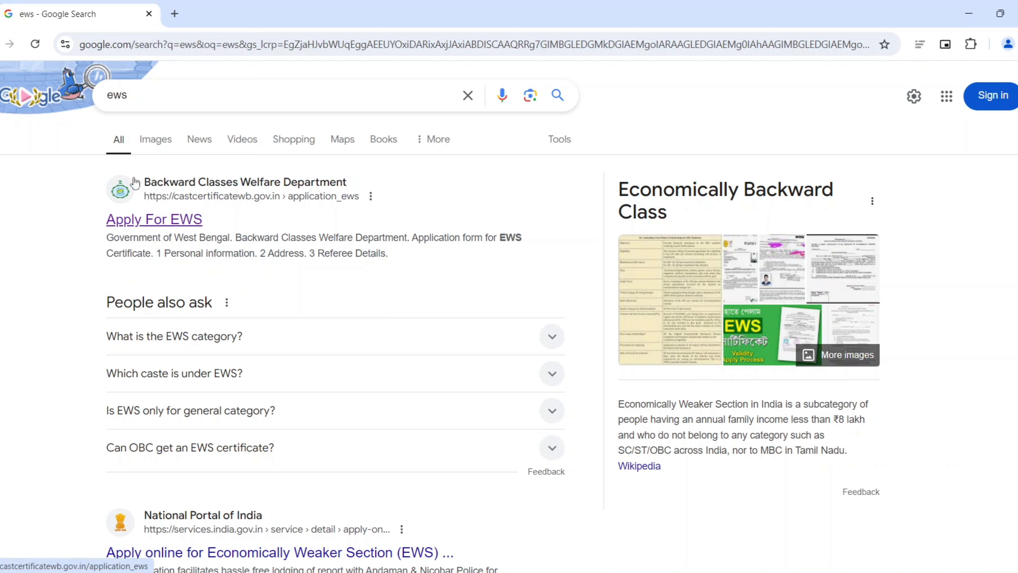
Open the Backward Classes Welfare Department's Apply For EWS page from the search results.
left_click_drag(136, 182, 366, 187)
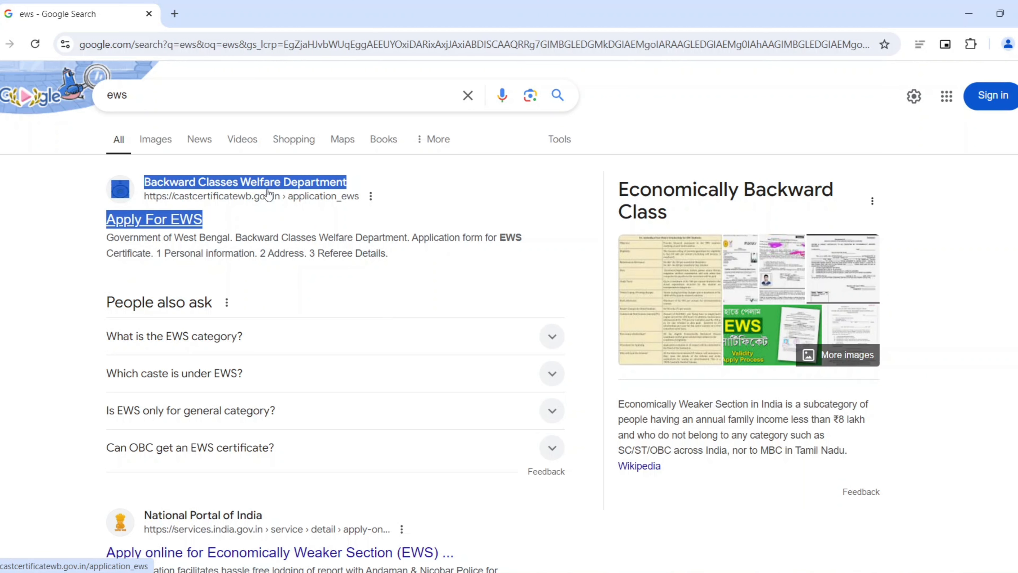
left_click(43, 218)
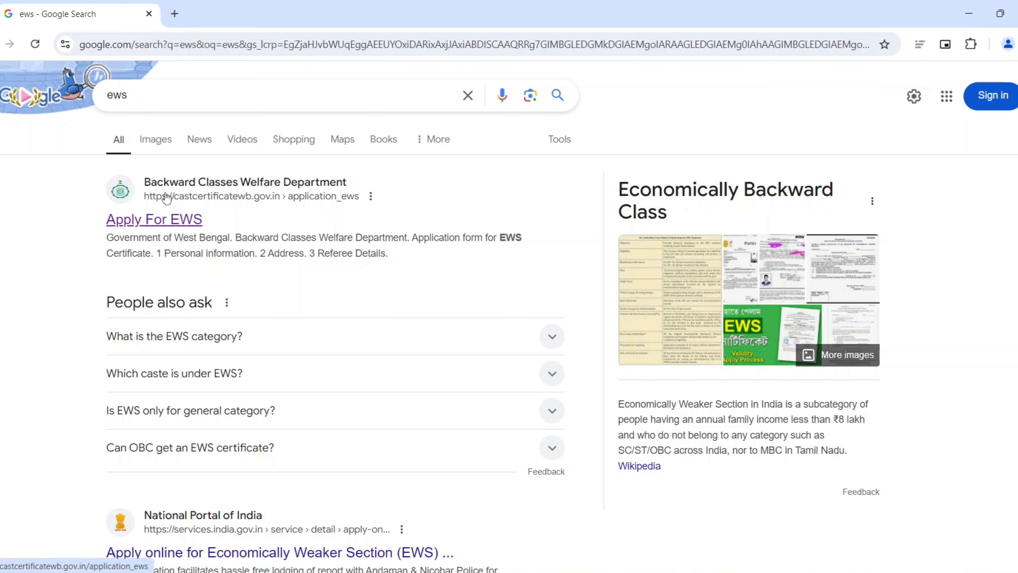
left_click(215, 184)
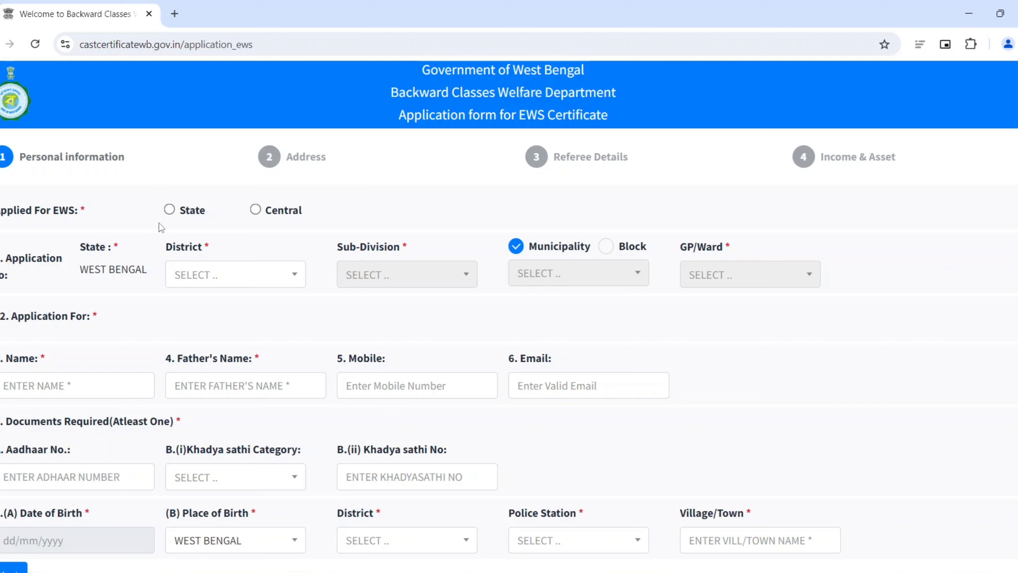
Apply for the Central EWS certificate and set Already Processed EWS State Format Certificate to YES.
left_click(256, 210)
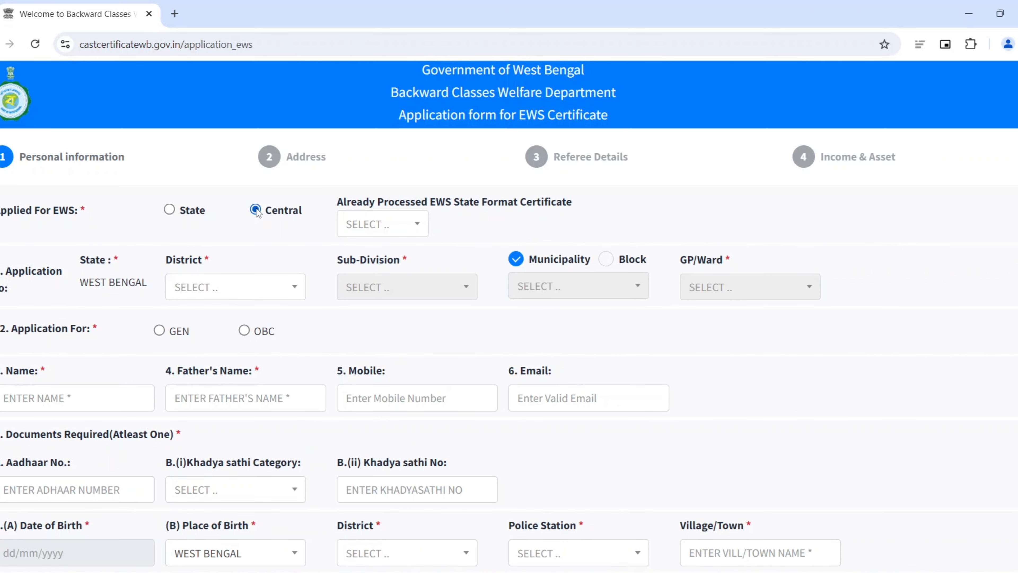
left_click(419, 227)
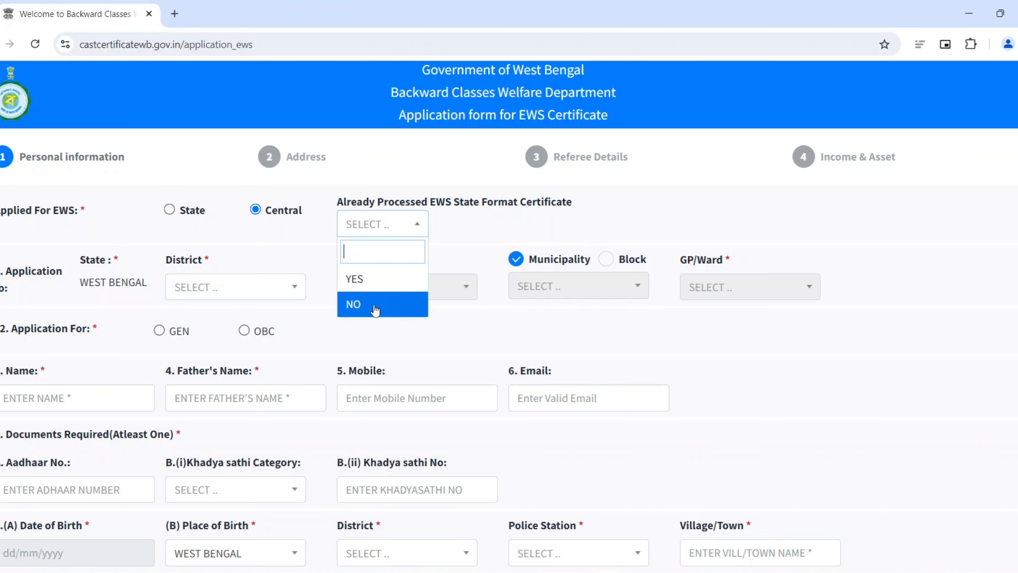
left_click(374, 287)
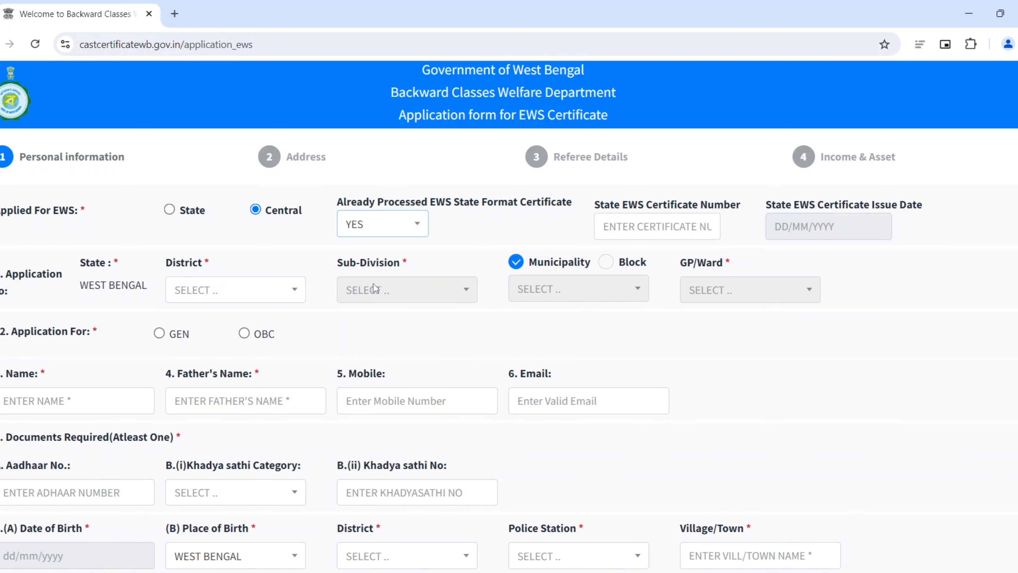
Inspect the State EWS certificate number and issue date fields, and set Already Processed EWS State Format Certificate to NO.
left_click(625, 227)
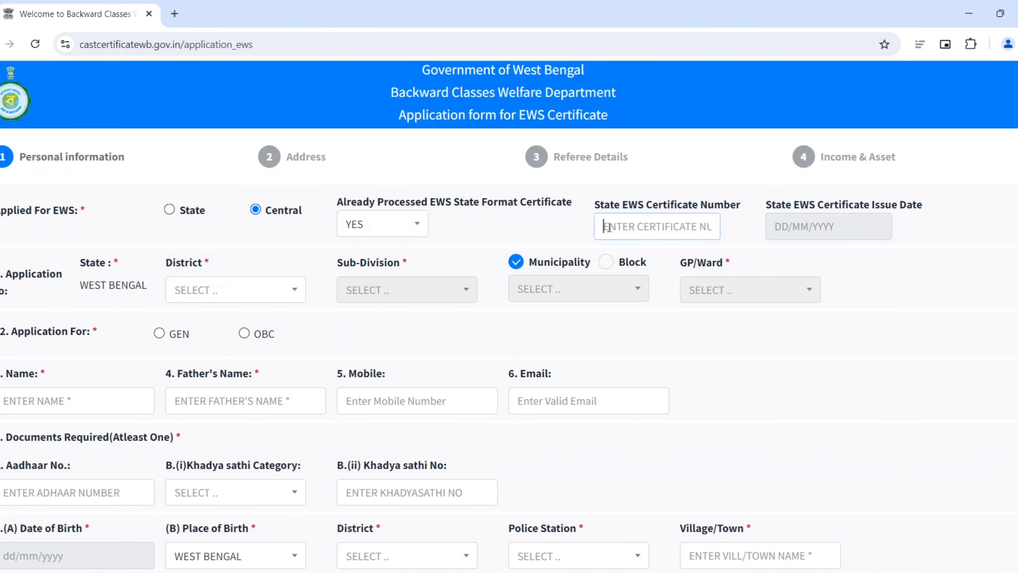
left_click_drag(590, 209, 923, 207)
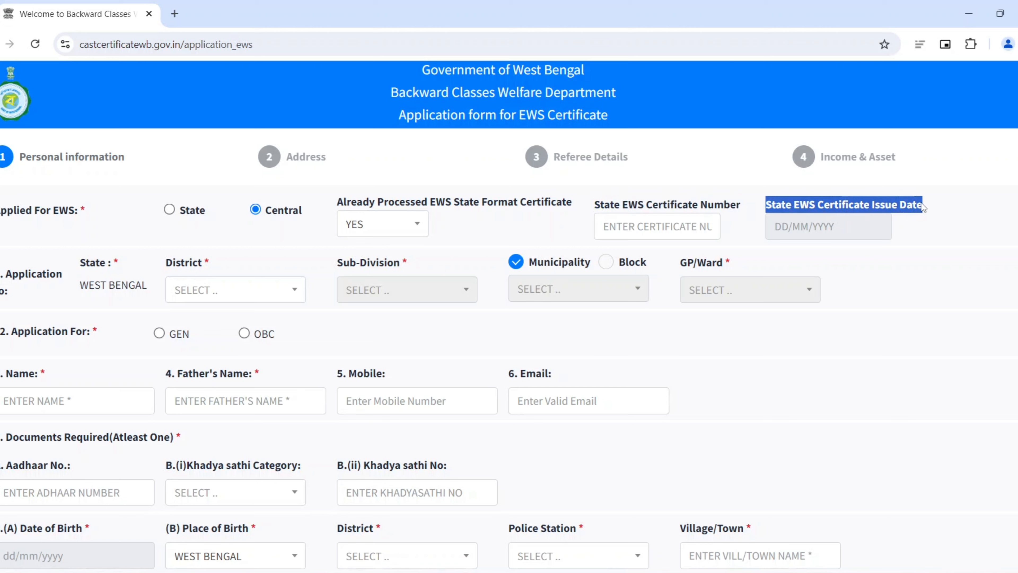
left_click(832, 226)
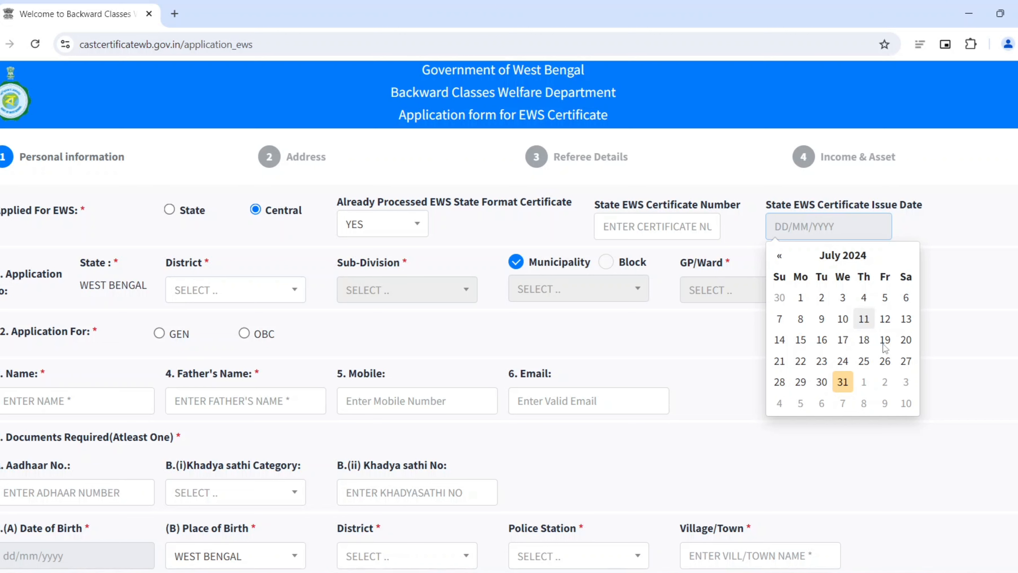
left_click(465, 226)
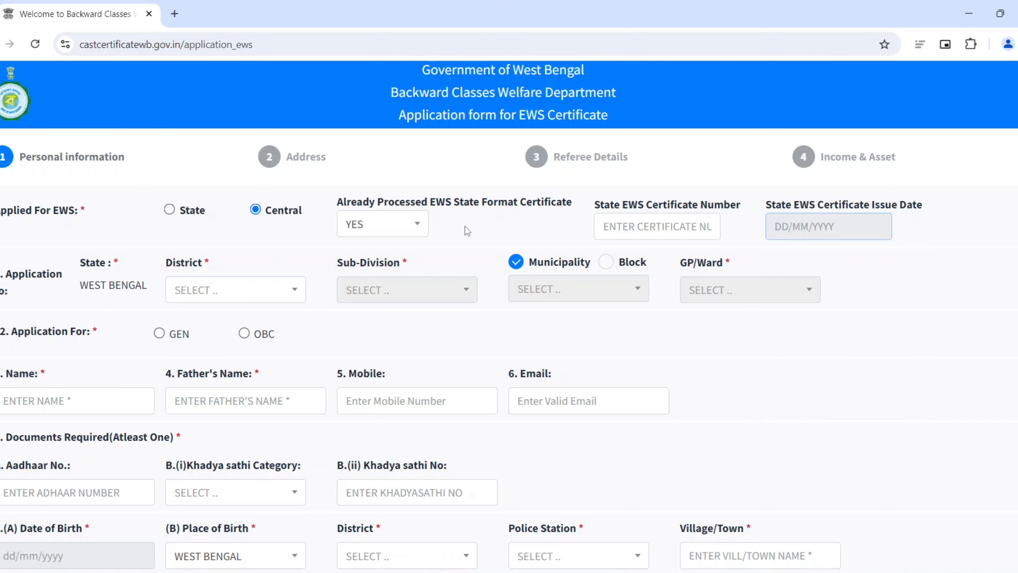
left_click(416, 228)
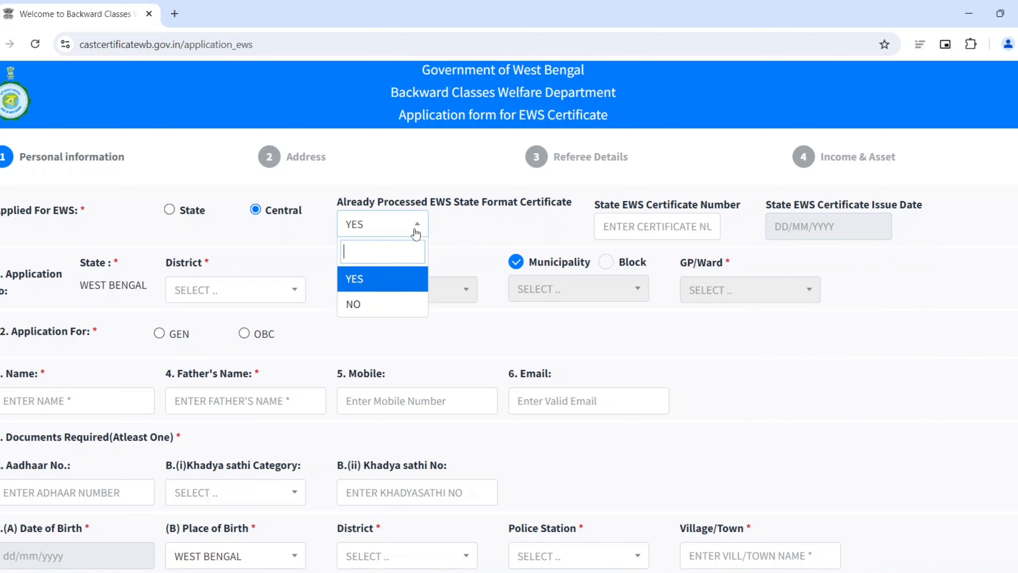
left_click(370, 306)
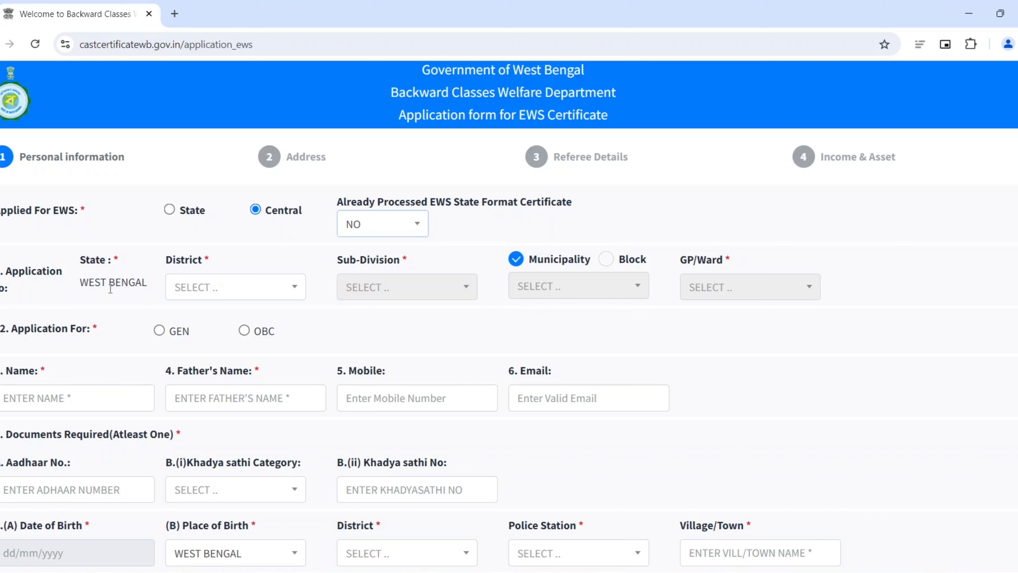
Set both the application's district and its sub-division to BANKURA.
left_click_drag(6, 271, 148, 284)
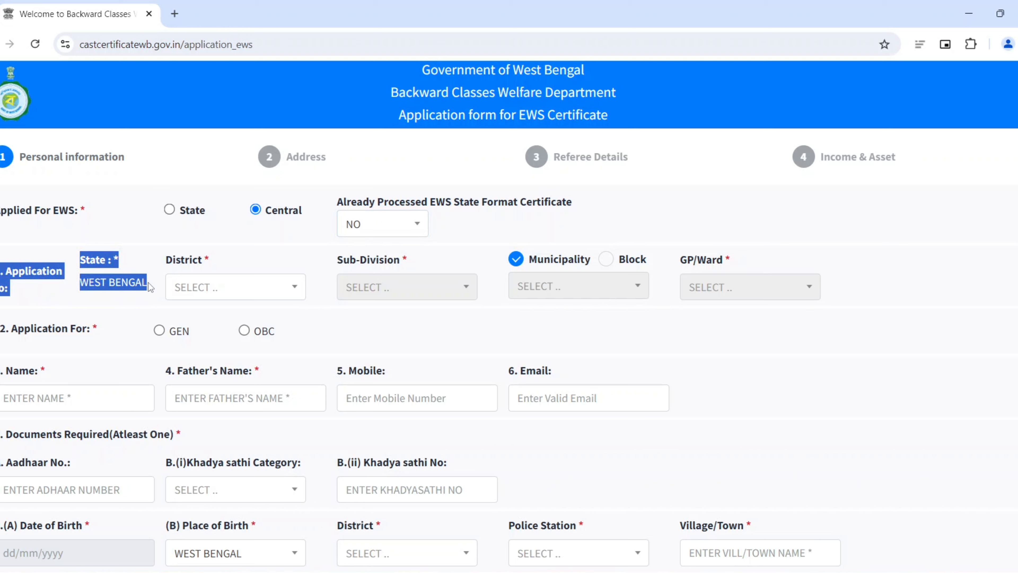
left_click(126, 303)
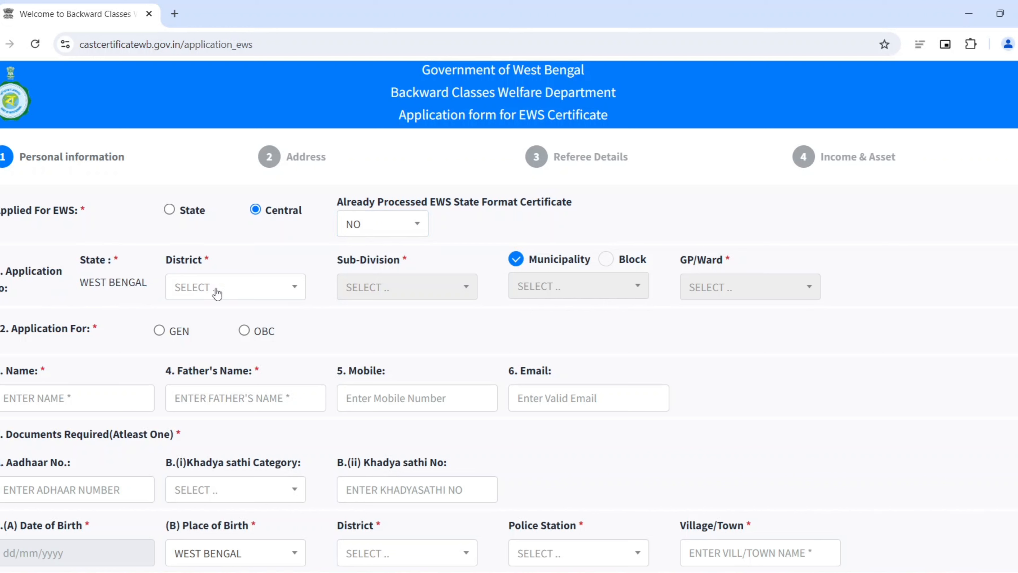
left_click_drag(156, 264, 213, 263)
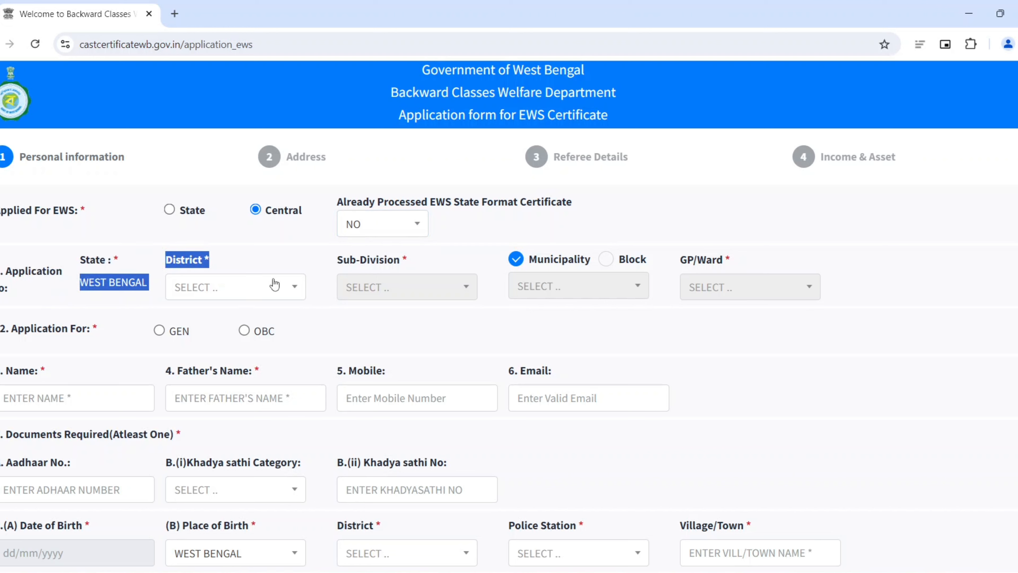
left_click(286, 294)
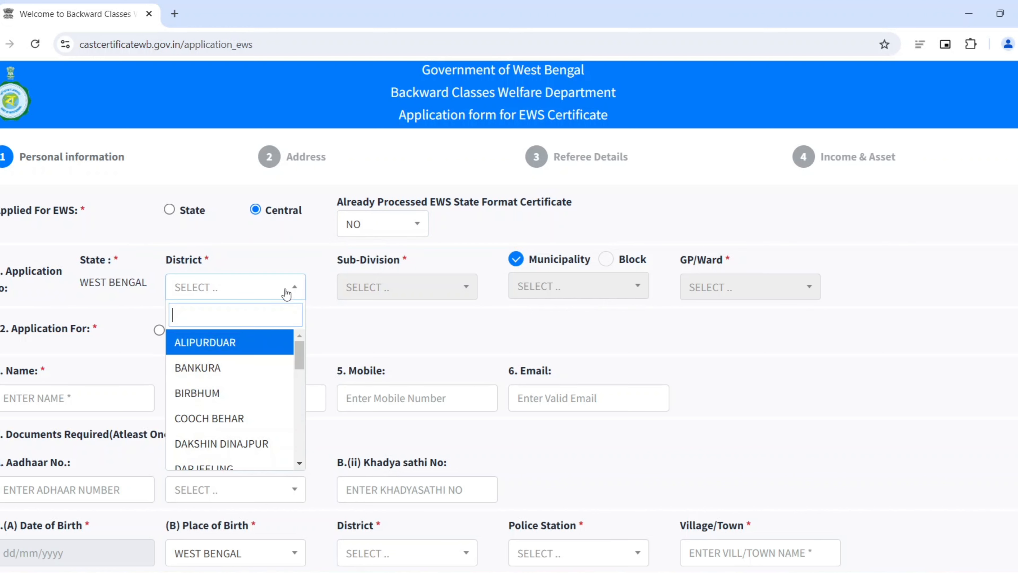
left_click(242, 373)
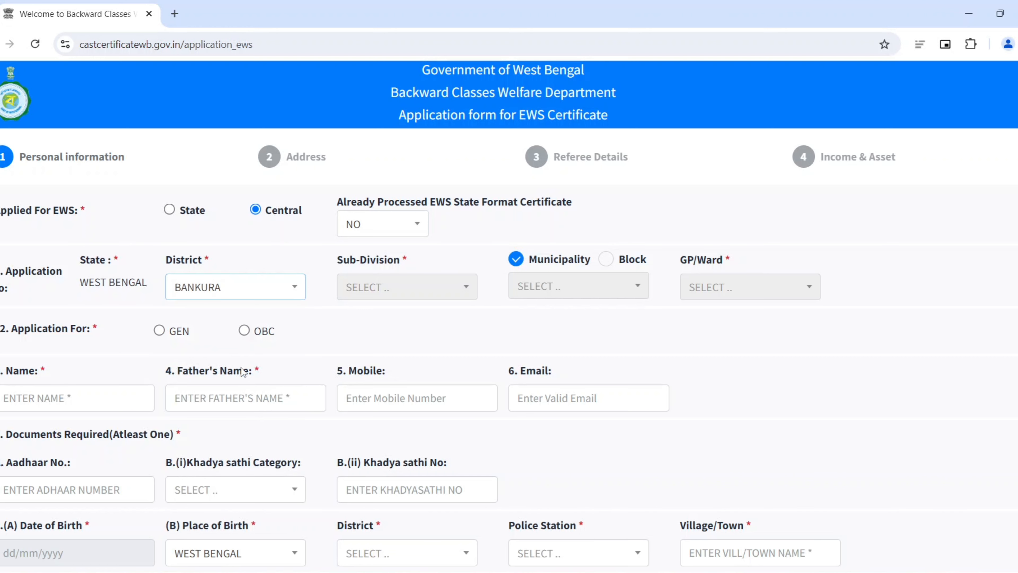
left_click_drag(336, 260, 400, 260)
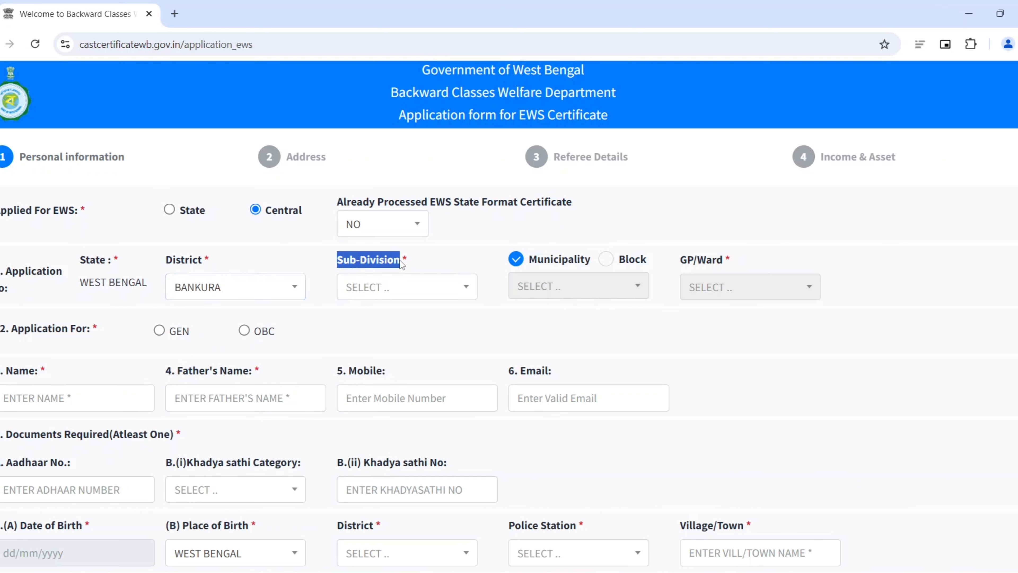
left_click(466, 289)
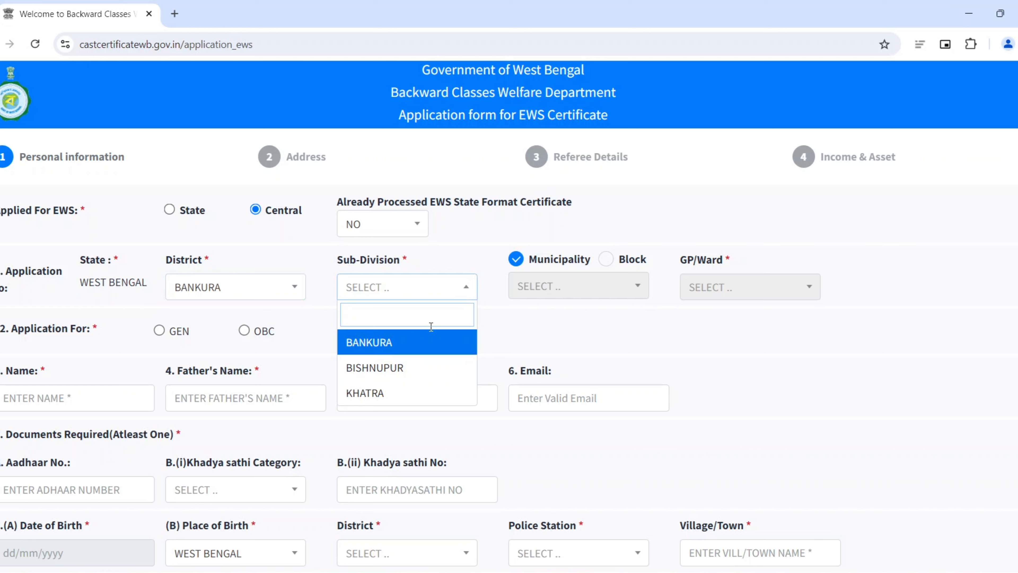
left_click(422, 346)
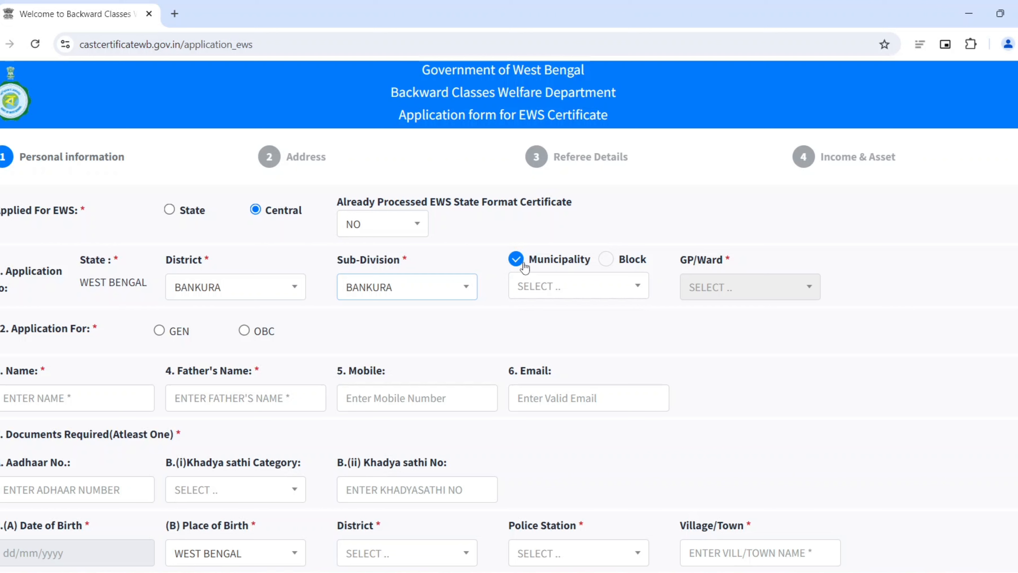
Choose Block instead of Municipality, and set the block to BARJORA and the GP/Ward to BARJORA.
left_click(606, 260)
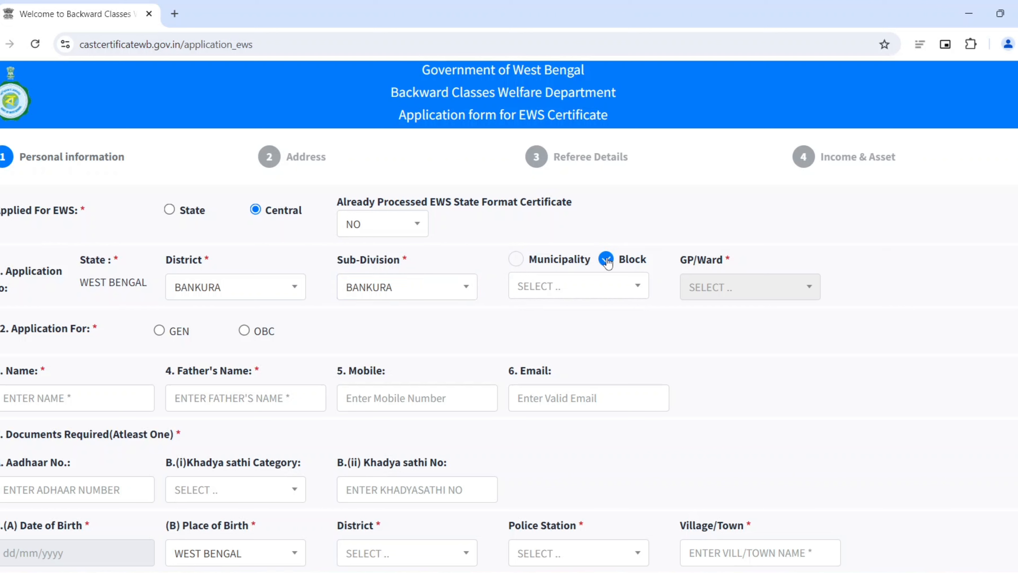
left_click(633, 287)
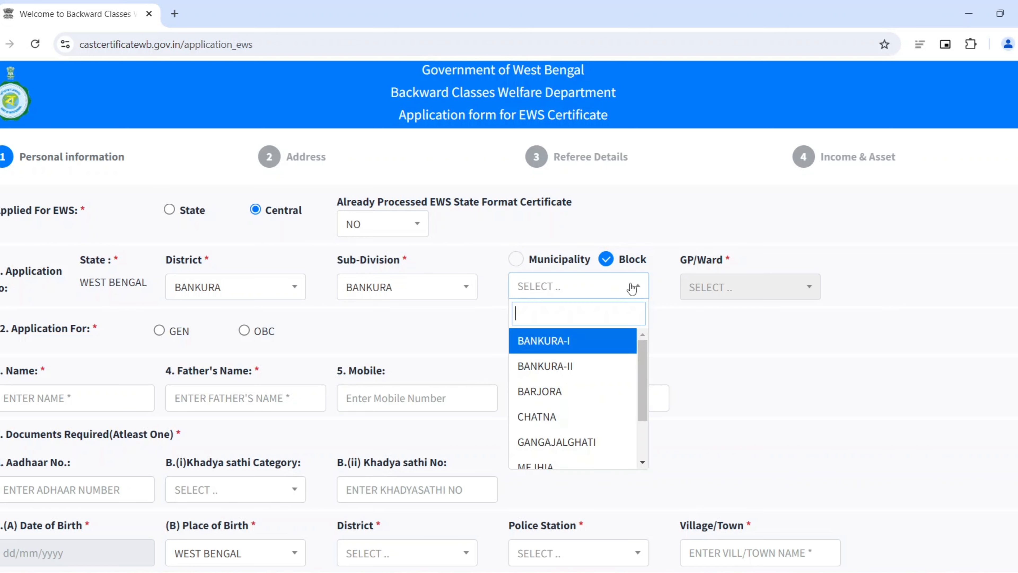
left_click(575, 391)
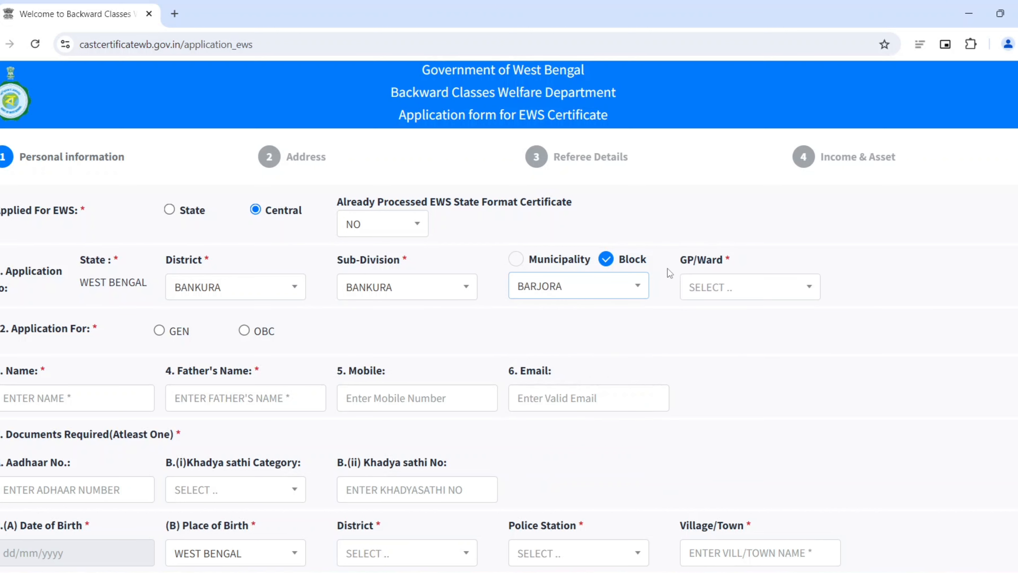
left_click(676, 264)
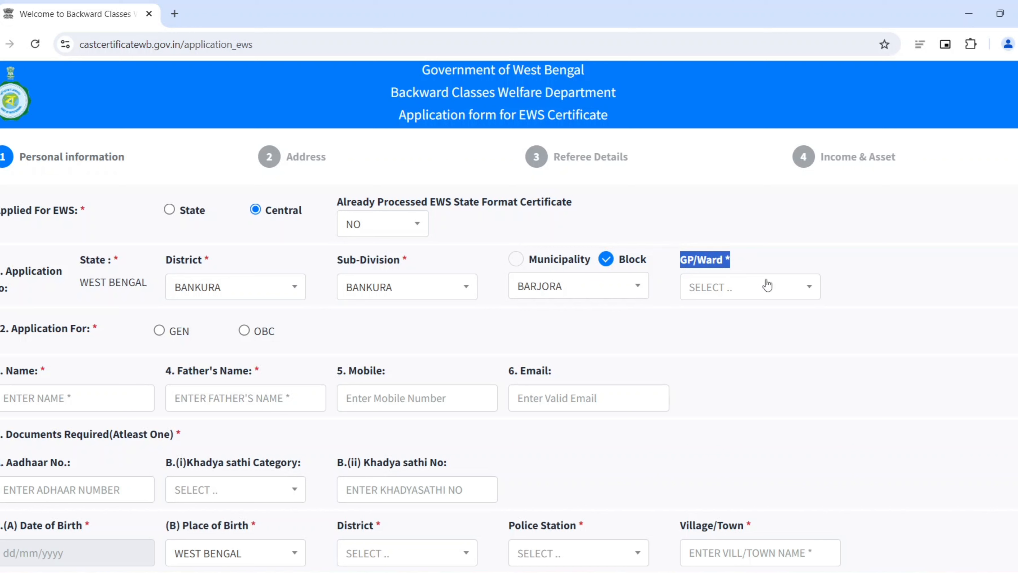
left_click(779, 295)
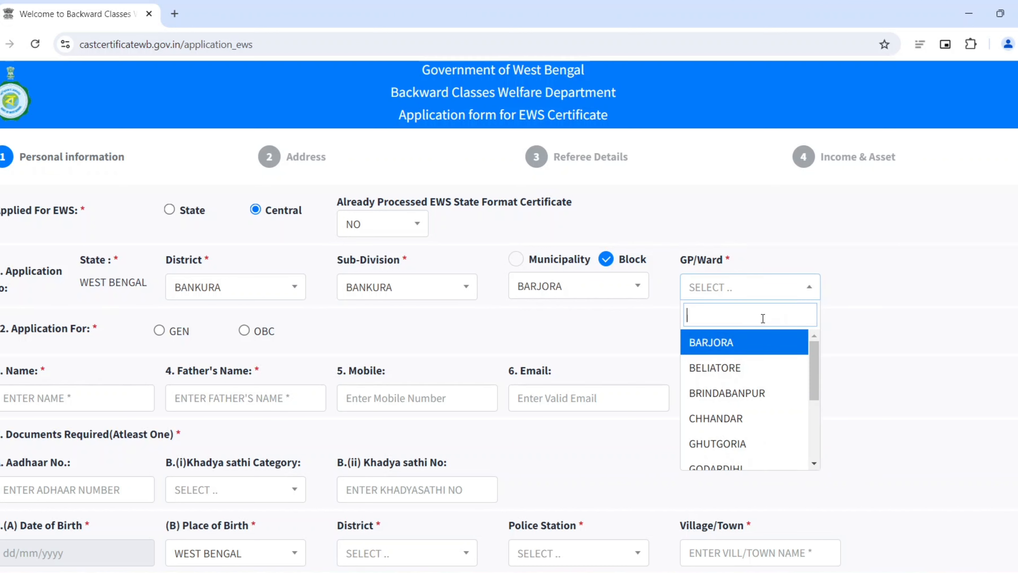
left_click(751, 342)
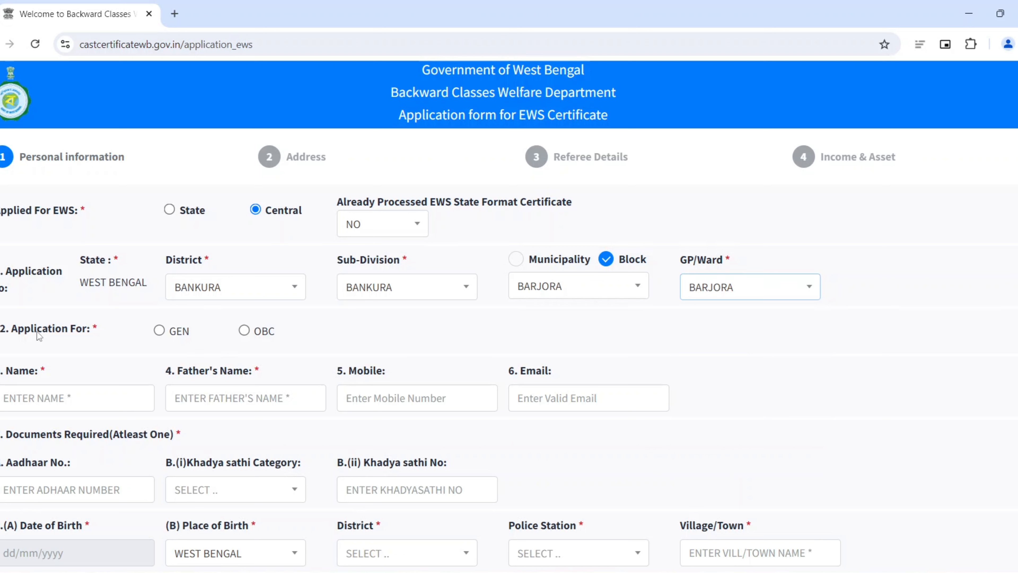
Set Application For to GEN with the caste BRAHMIN.
left_click_drag(1, 328, 38, 328)
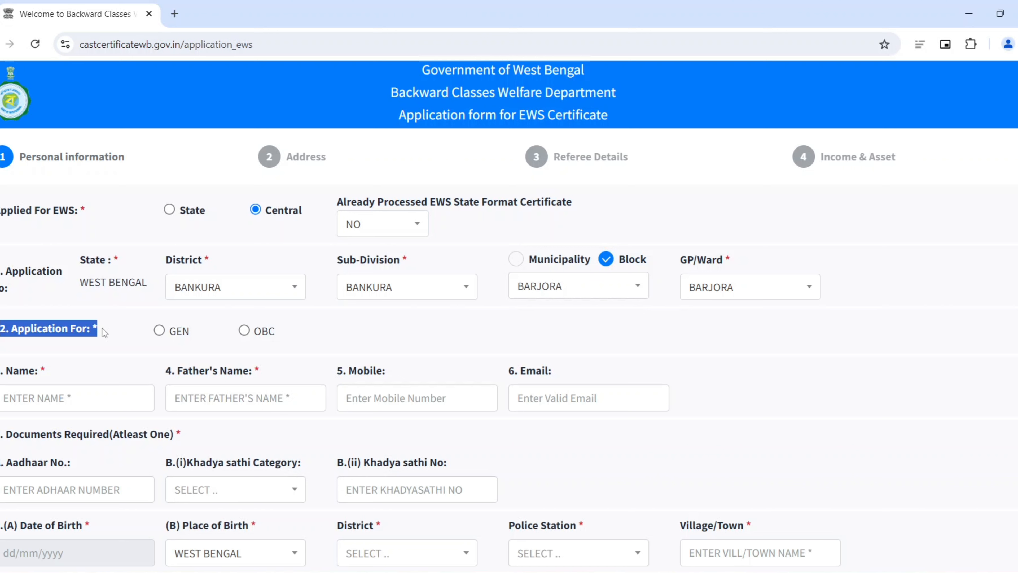
left_click(160, 332)
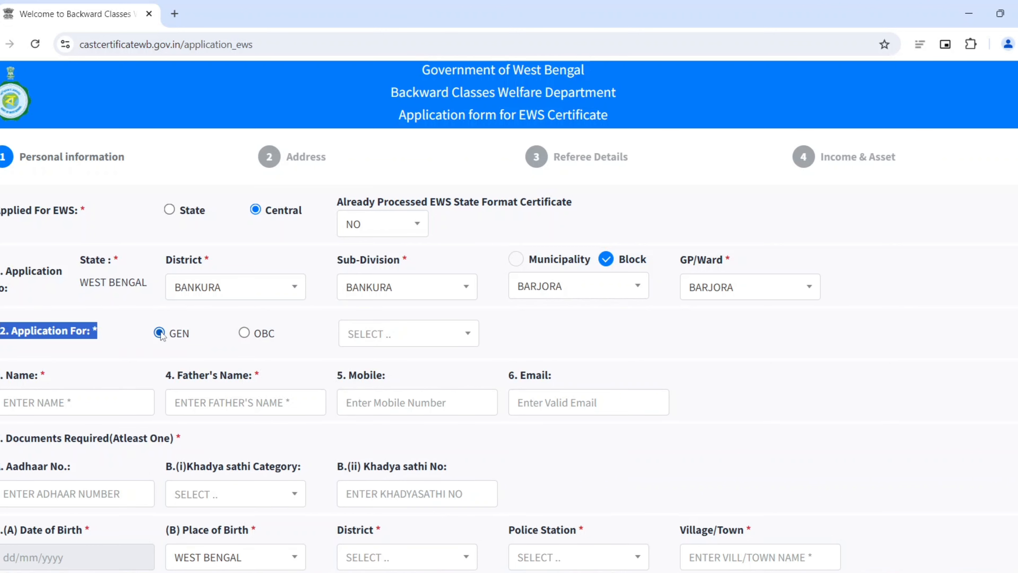
left_click(380, 332)
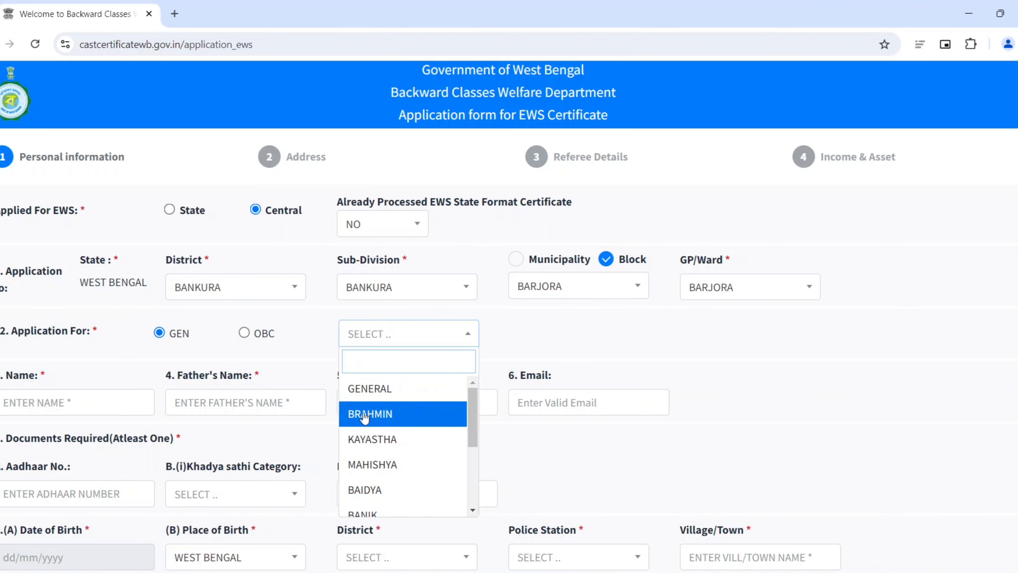
left_click(365, 417)
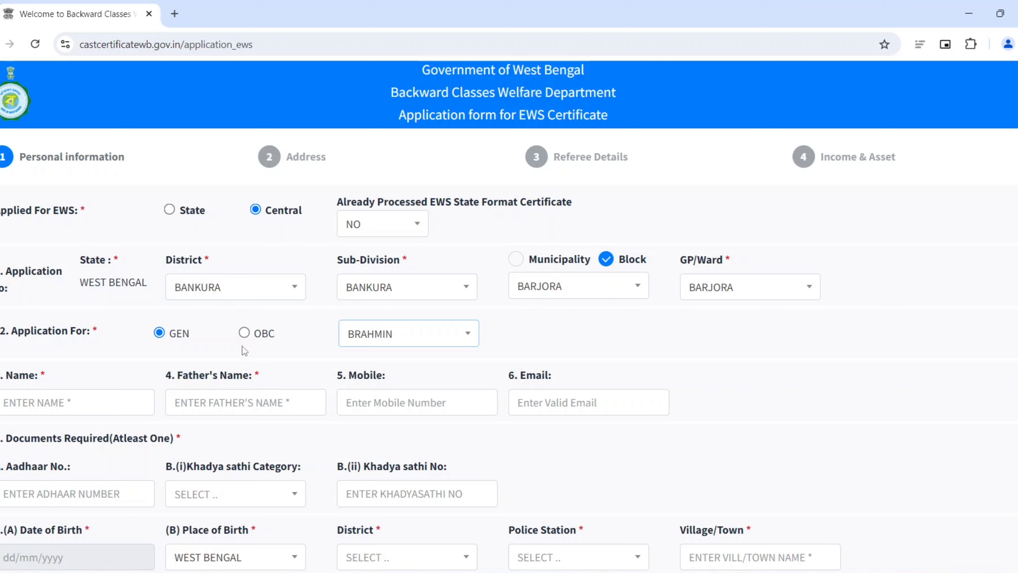
Set Application For to OBC with the category OBC-A and browse its list of castes.
left_click(245, 332)
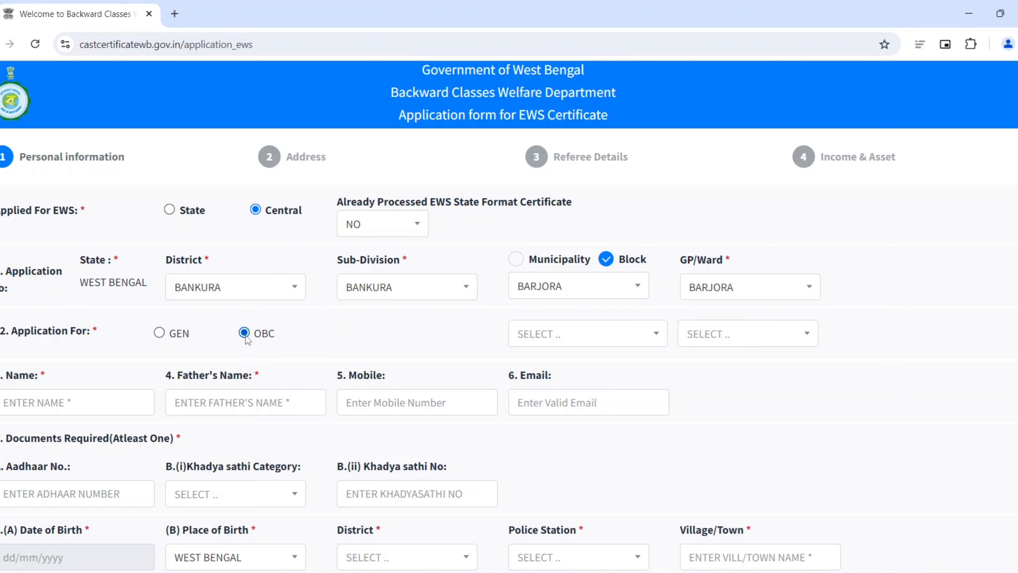
left_click(552, 340)
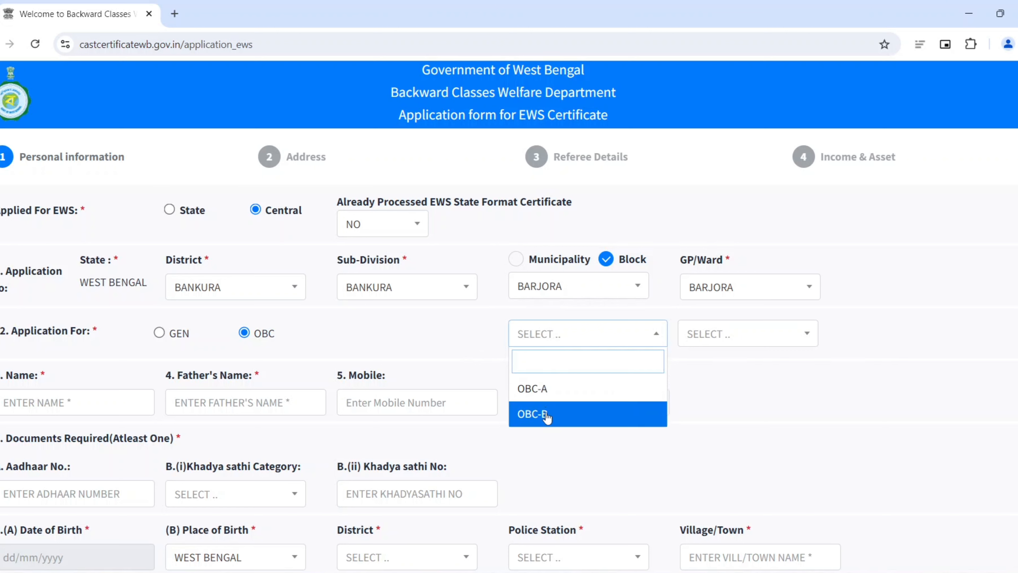
left_click(561, 400)
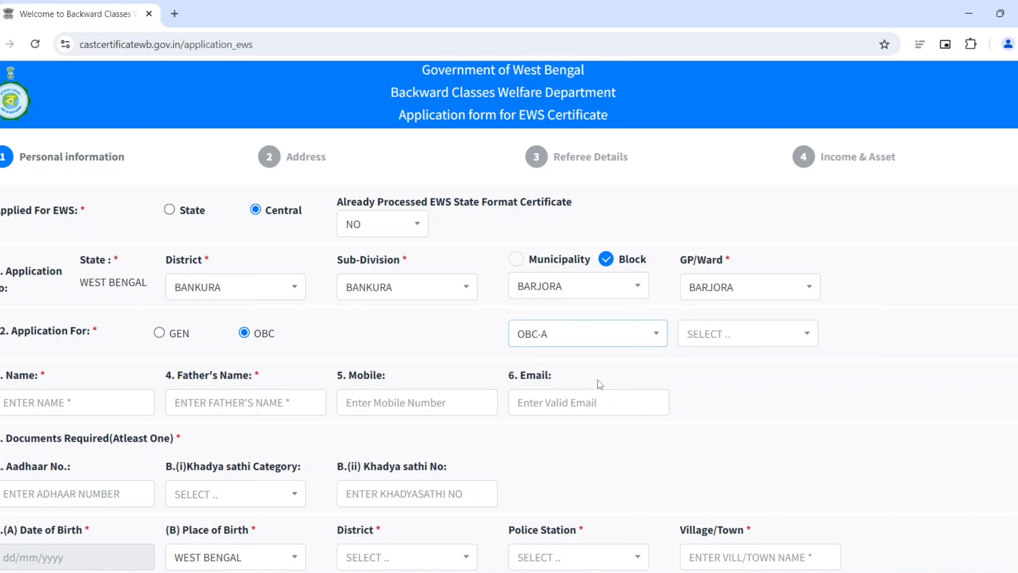
left_click(753, 343)
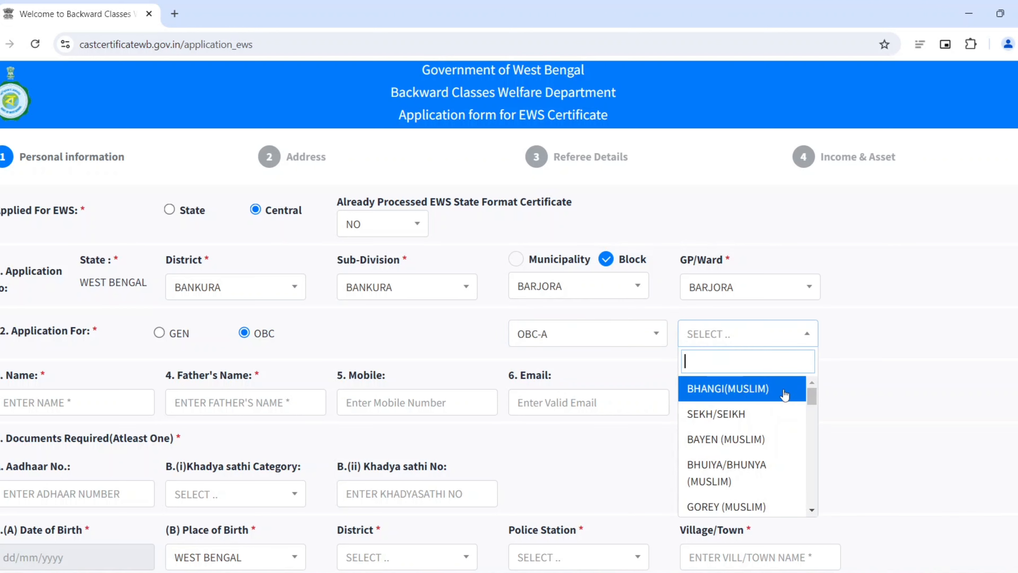
left_click_drag(814, 394, 813, 375)
Change the OBC category to OBC-B.
left_click(617, 343)
left_click(569, 414)
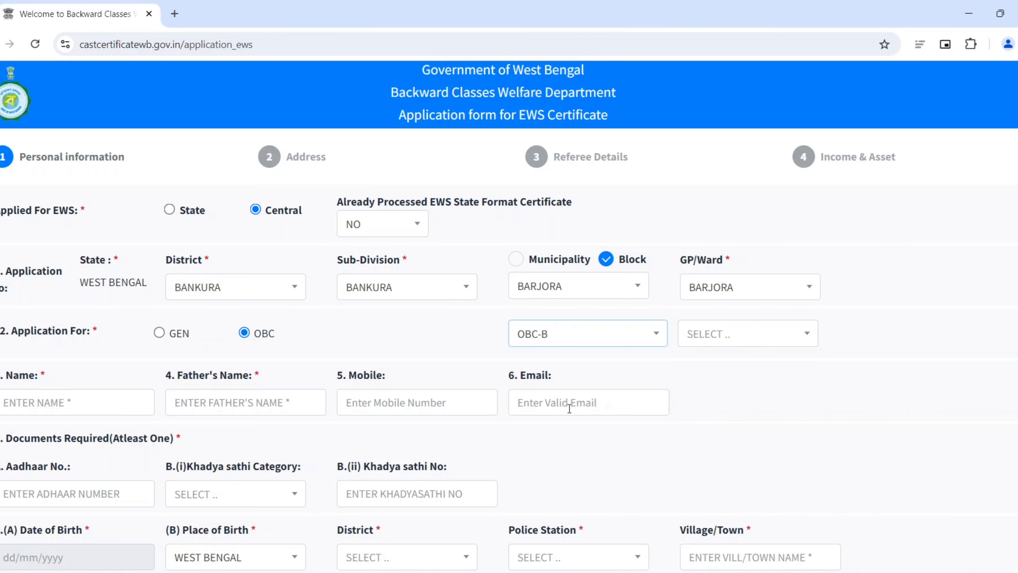
Browse the OBC-B list of castes, and set the OBC category to OBC-A with the caste SEKH/SEIKH.
left_click(779, 336)
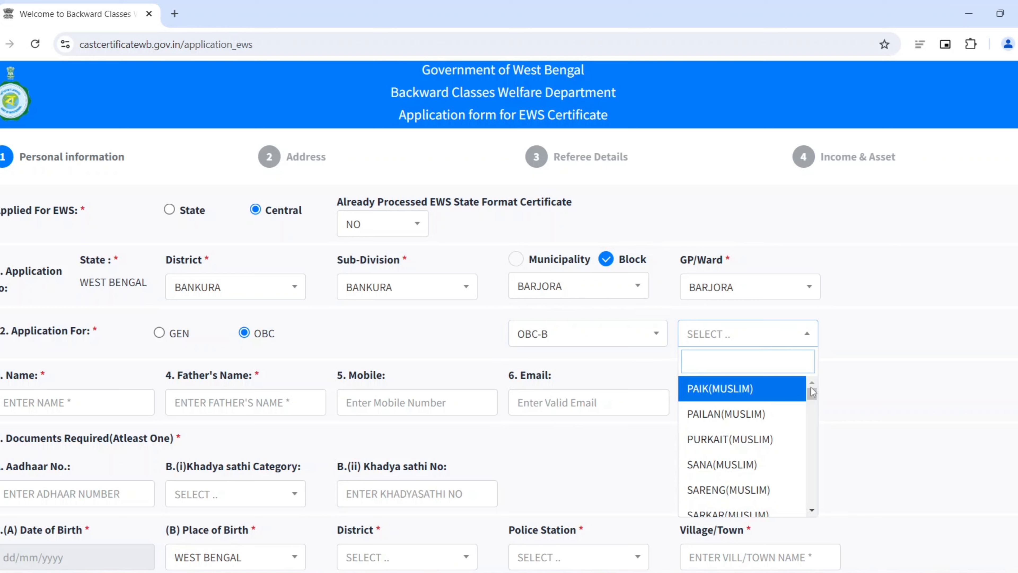
left_click_drag(814, 397, 819, 518)
left_click(638, 341)
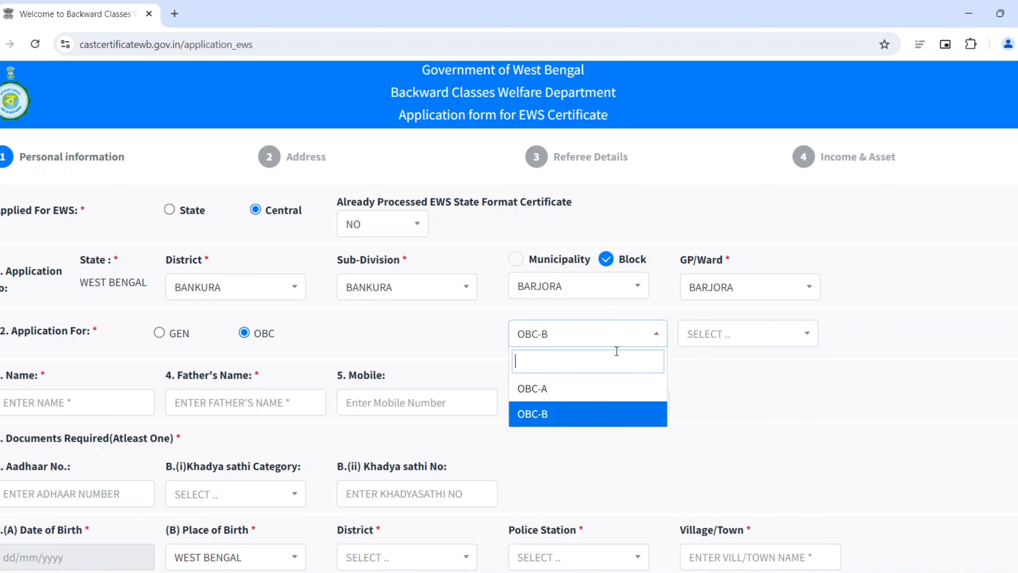
left_click(568, 389)
left_click(748, 343)
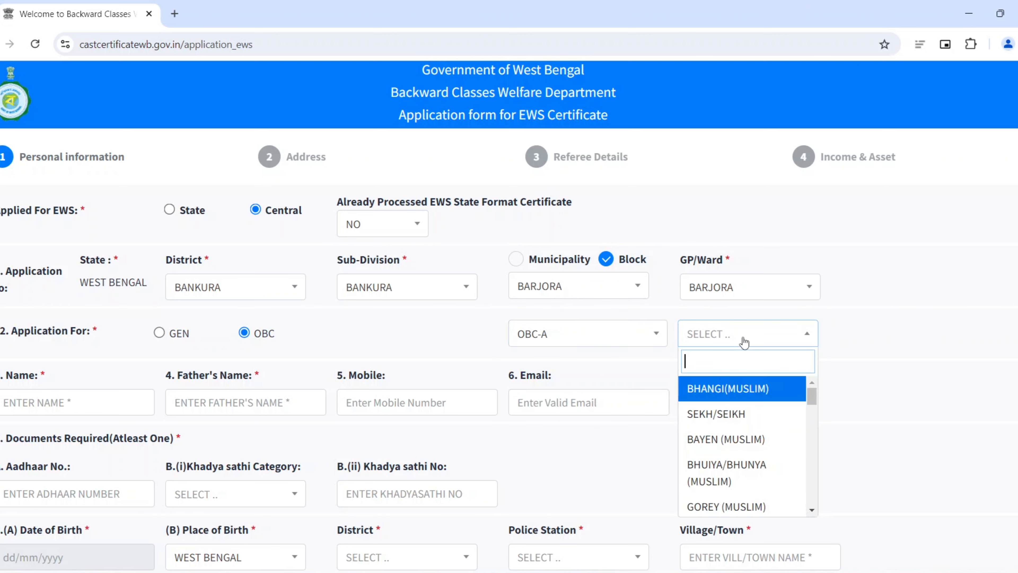
left_click(723, 414)
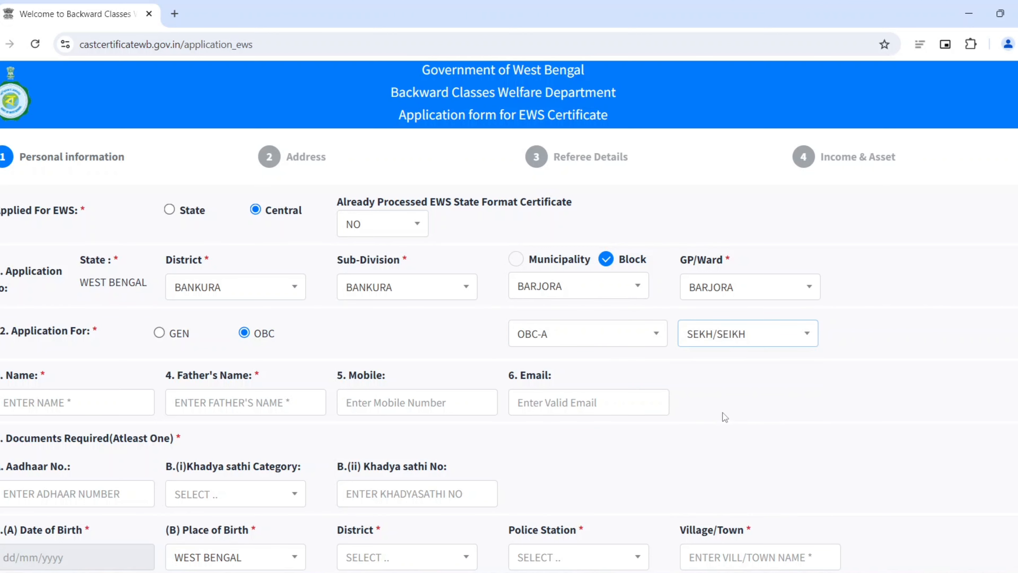
left_click(702, 395)
Look over the name, father's name, mobile, email, Aadhaar, Khadya Sathi and birth detail fields down to the end of the personal information form.
left_click(58, 409)
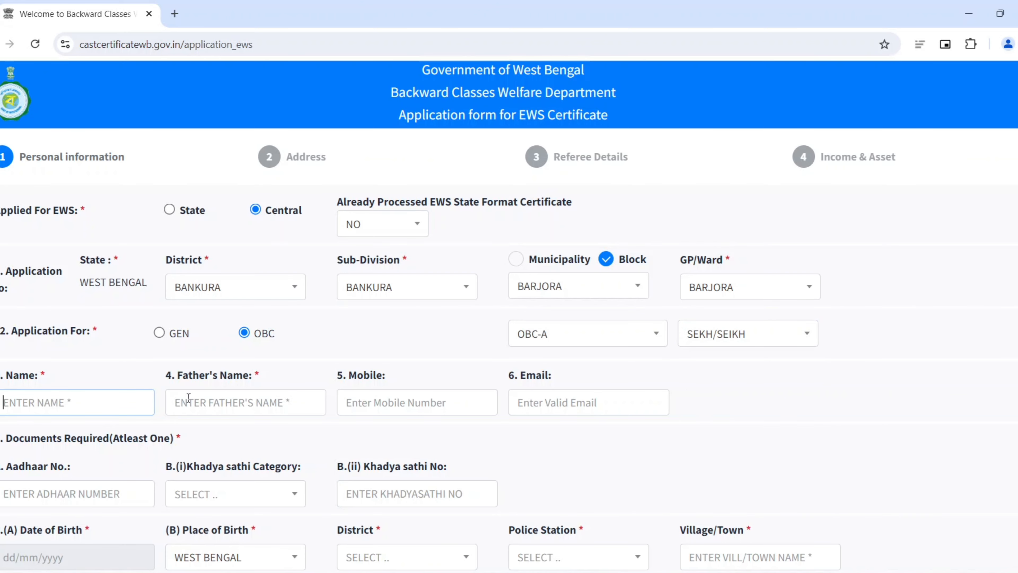
left_click(180, 401)
left_click(390, 397)
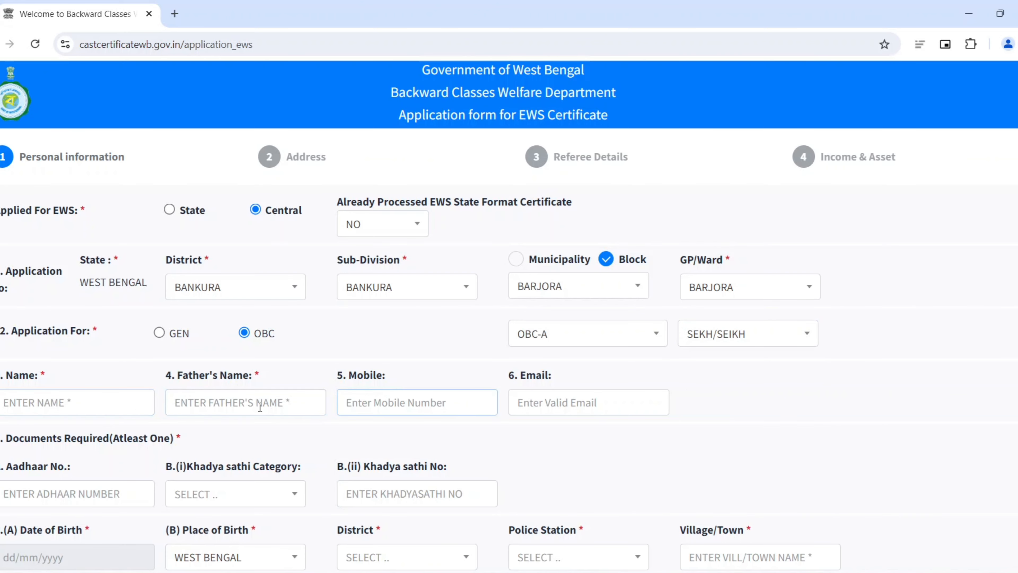
scroll(161, 411, "down", 2)
left_click(72, 422)
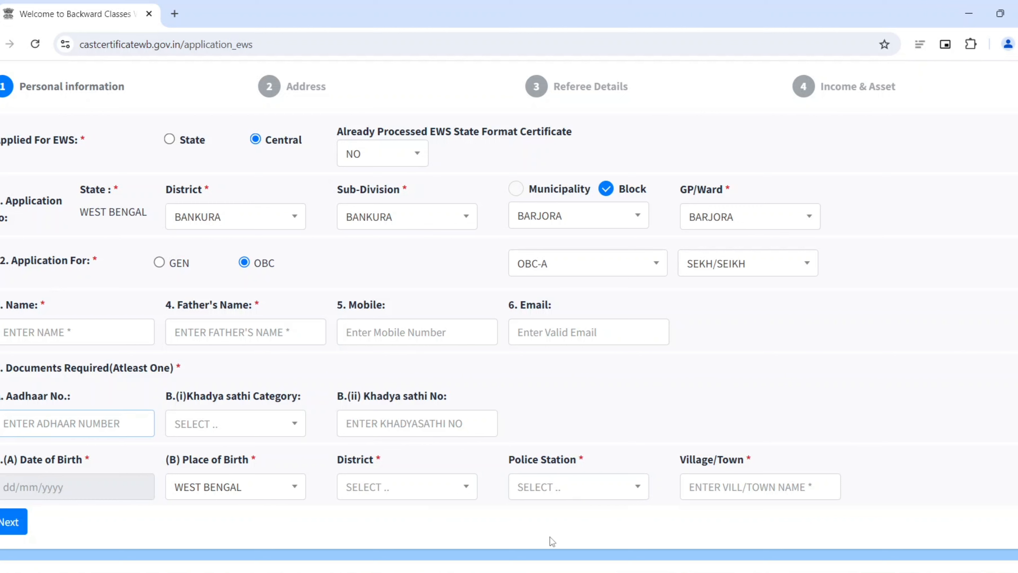
left_click(12, 523)
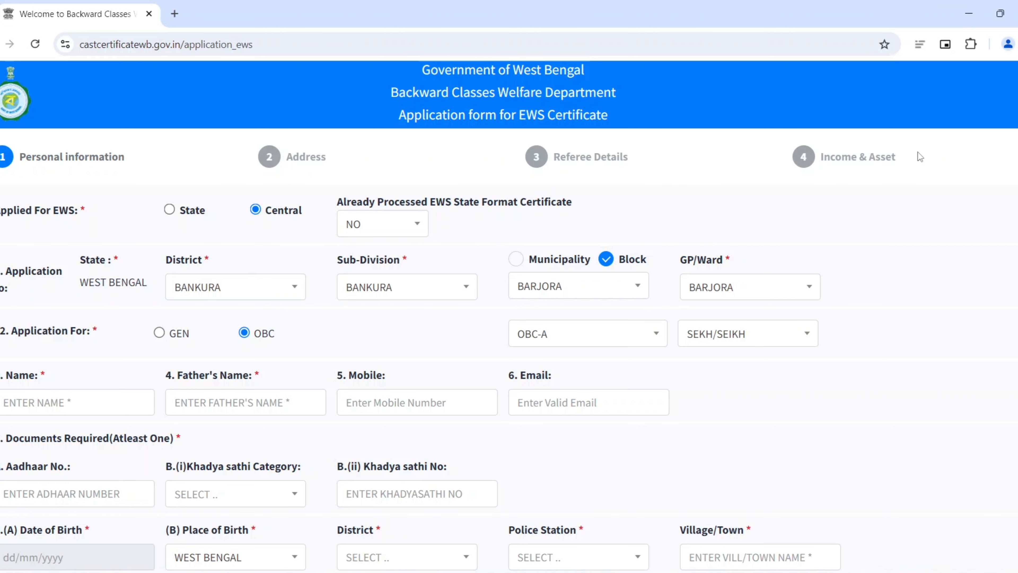
scroll(595, 301, "down", 2)
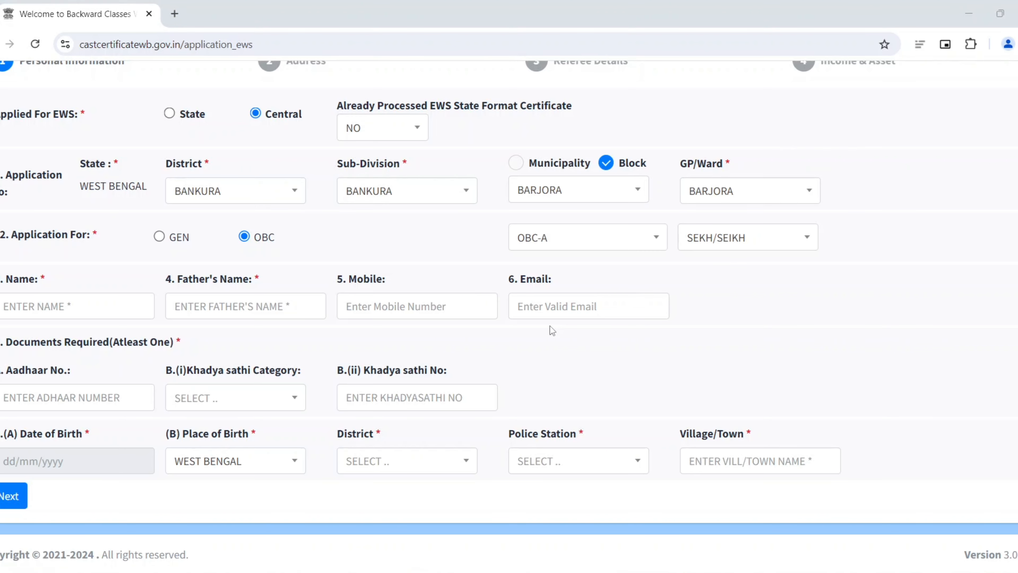
scroll(598, 339, "up", 2)
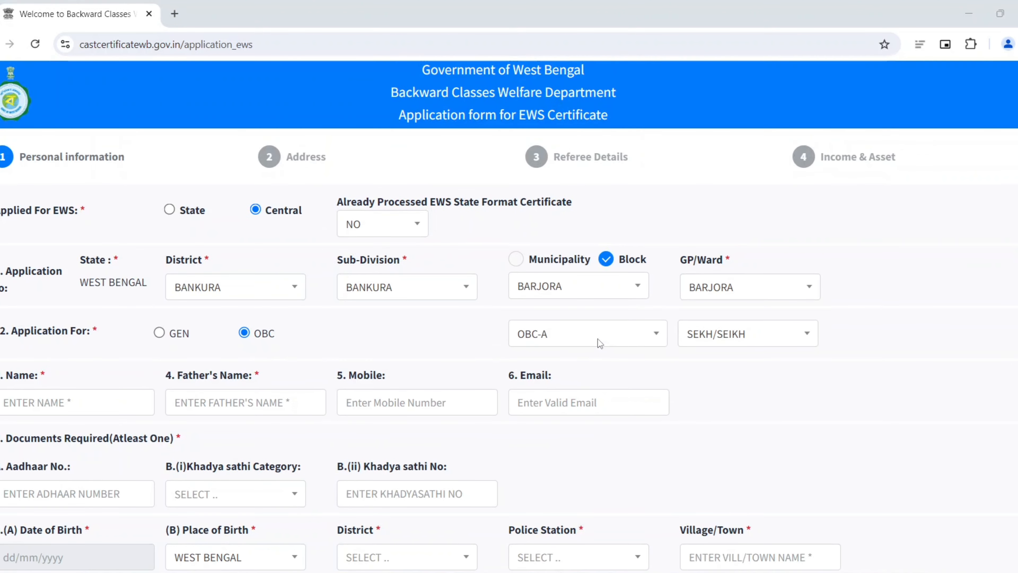